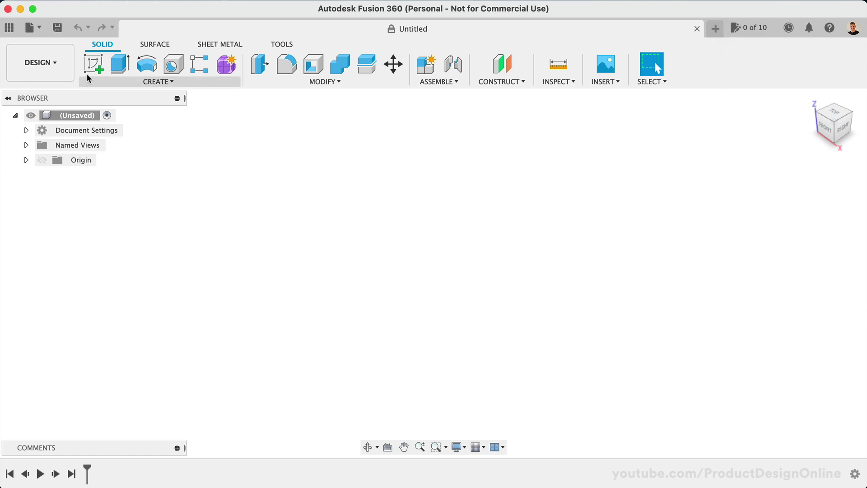
Step: Browse the Lack Risers folder in the 3D Print Projects project and return to the list of all projects
{"action": "left_click", "coordinate": [9, 30]}
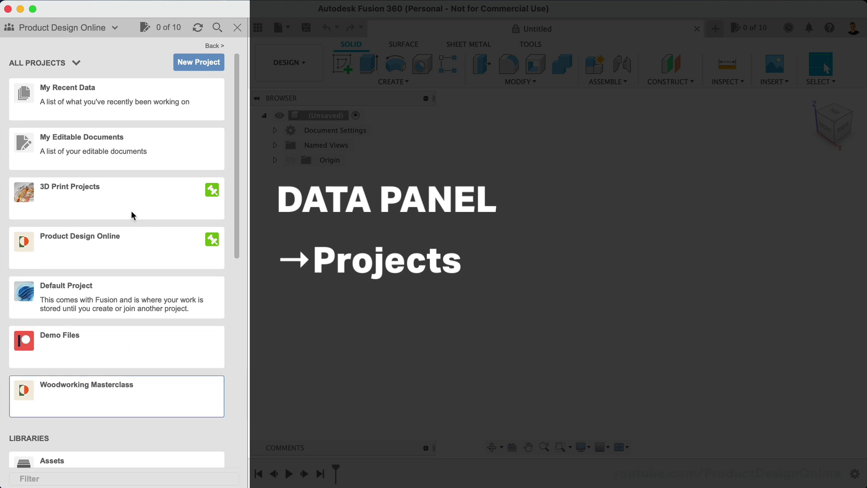
{"action": "left_click", "coordinate": [141, 188]}
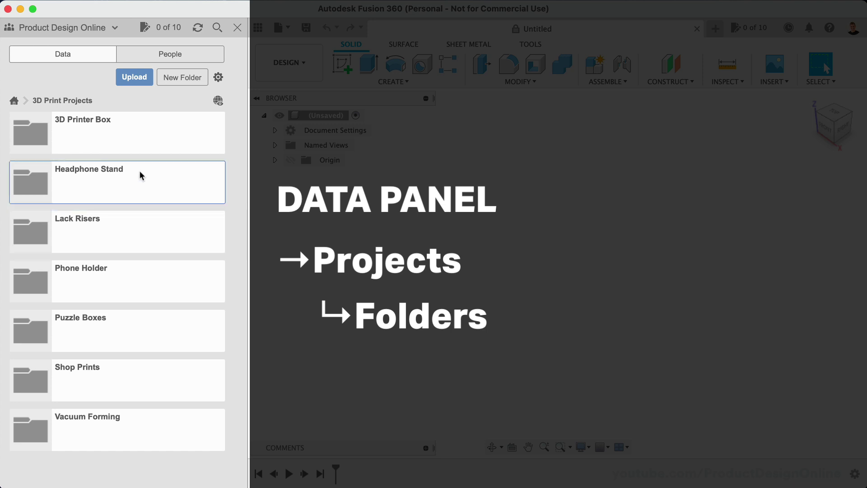
{"action": "double_click", "coordinate": [142, 218]}
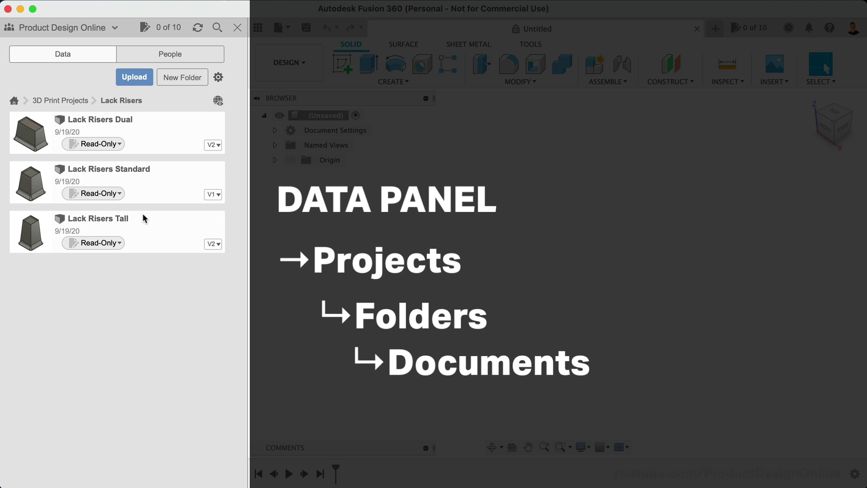
{"action": "left_click", "coordinate": [66, 103]}
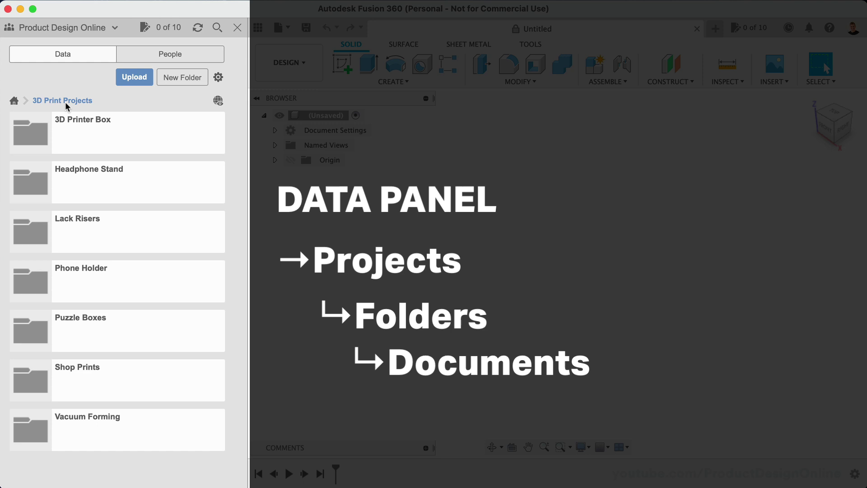
{"action": "left_click", "coordinate": [14, 104]}
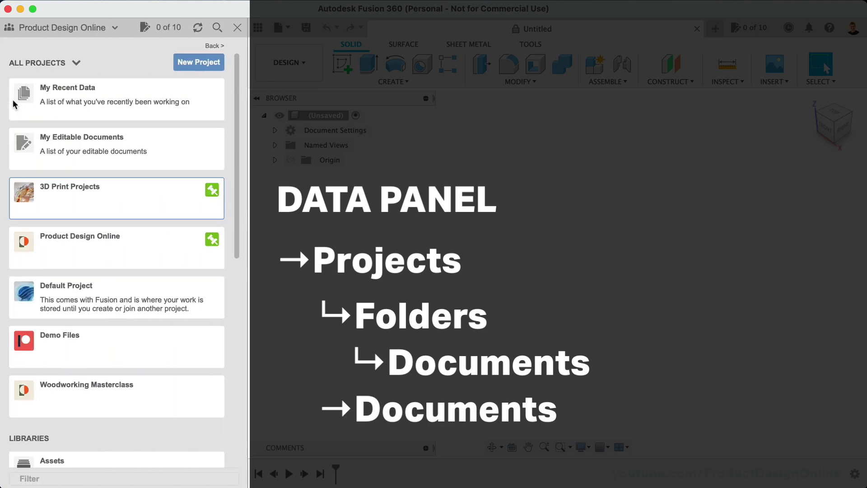
Step: Open the 3D Printable Hinges - ProductDesignOnline.com document from the Product Design Online project
{"action": "left_click", "coordinate": [102, 248]}
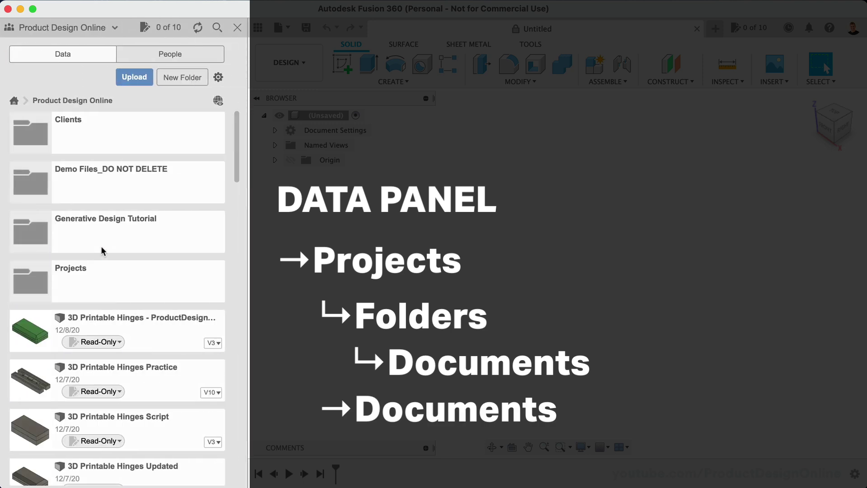
{"action": "scroll", "coordinate": [102, 250], "scroll_direction": "down", "scroll_amount": 5}
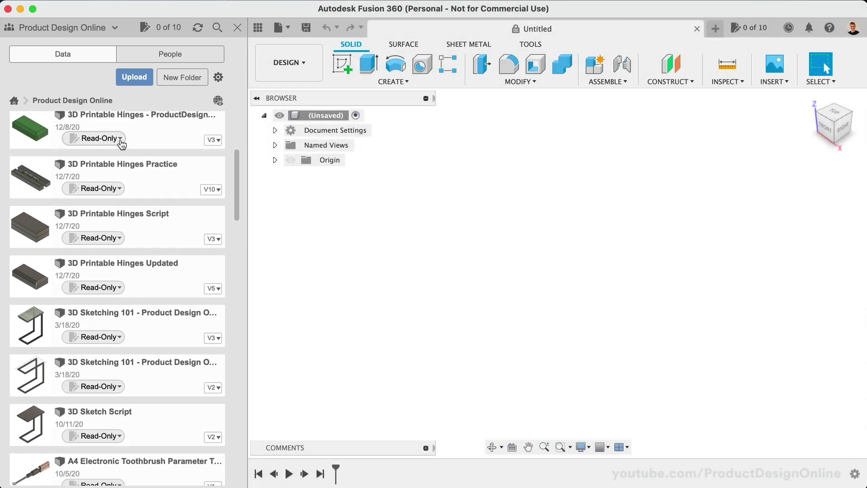
{"action": "left_click", "coordinate": [120, 142]}
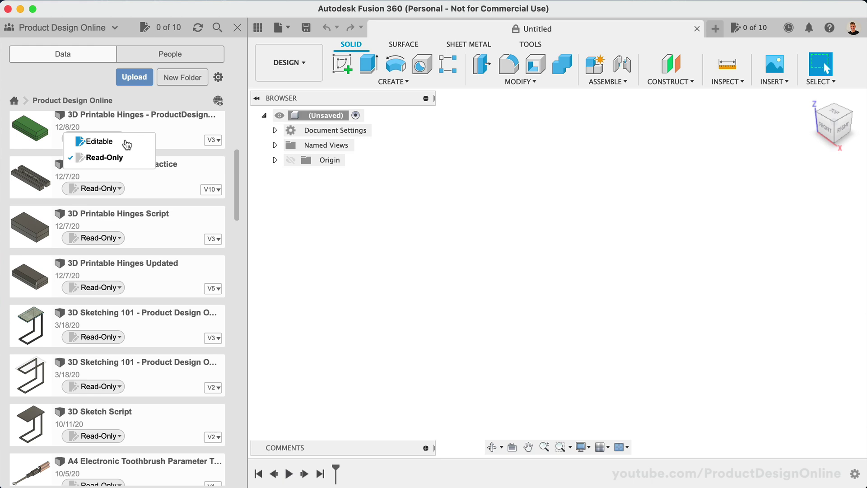
{"action": "left_click", "coordinate": [161, 155]}
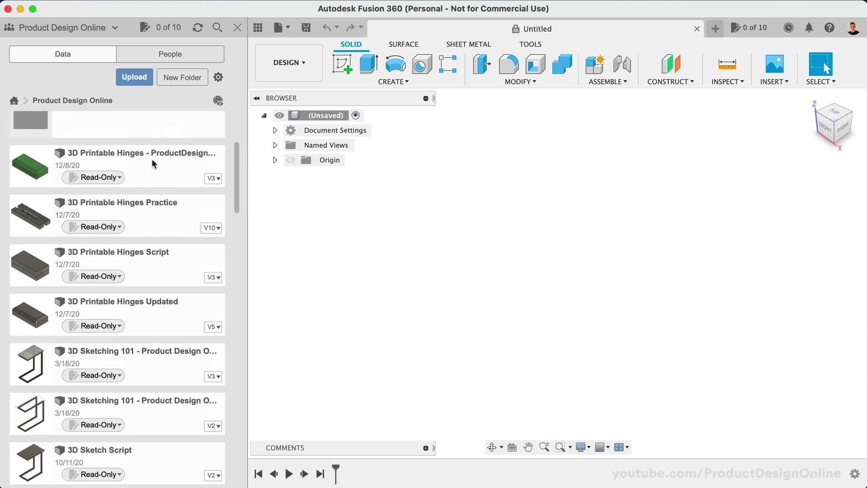
{"action": "right_click", "coordinate": [153, 164]}
{"action": "left_click", "coordinate": [175, 167]}
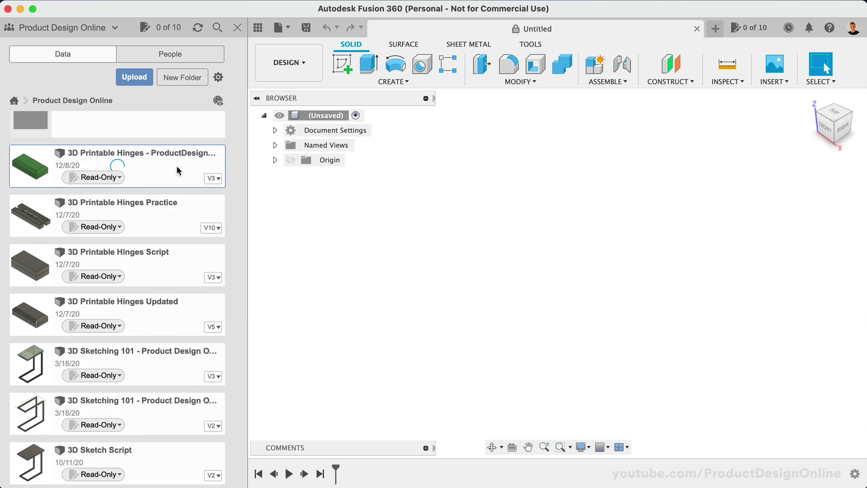
Step: Export the open hinges document to the Downloads folder as an Autodesk Fusion 360 archive file (*.f3d)
{"action": "left_click", "coordinate": [278, 28]}
{"action": "left_click", "coordinate": [287, 189]}
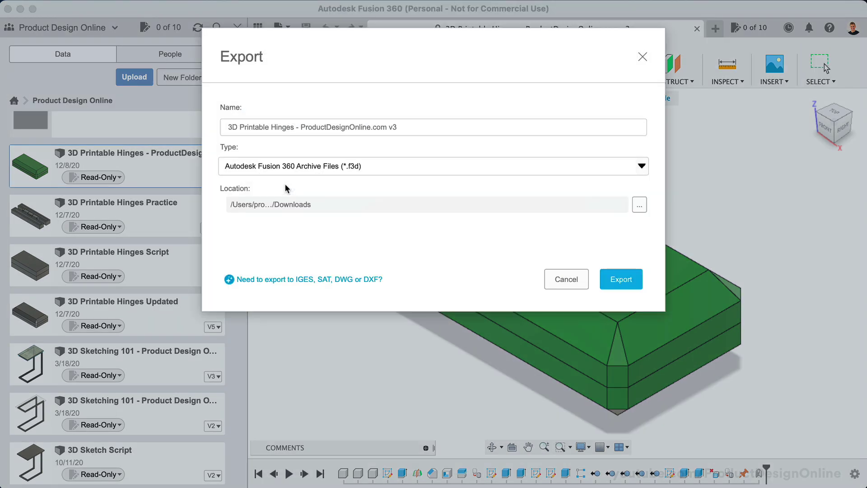
{"action": "left_click", "coordinate": [639, 280]}
Step: Try to extrude the top face of the green hinged box 20 mm with the Join operation
{"action": "left_click", "coordinate": [541, 256]}
{"action": "key", "text": "e"}
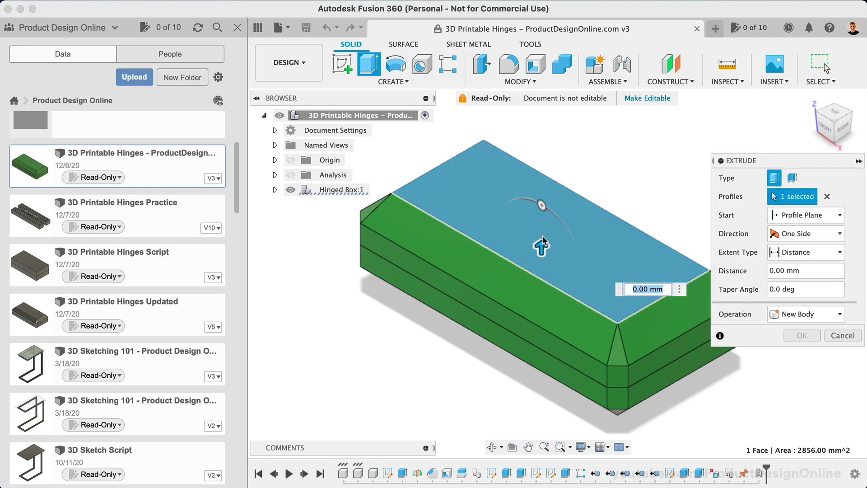
{"action": "left_click_drag", "start_coordinate": [542, 225], "coordinate": [542, 164]}
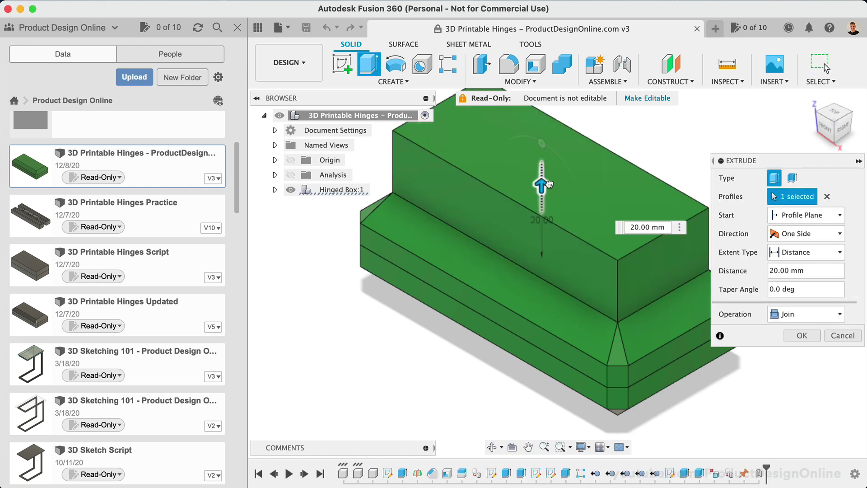
{"action": "left_click", "coordinate": [802, 335]}
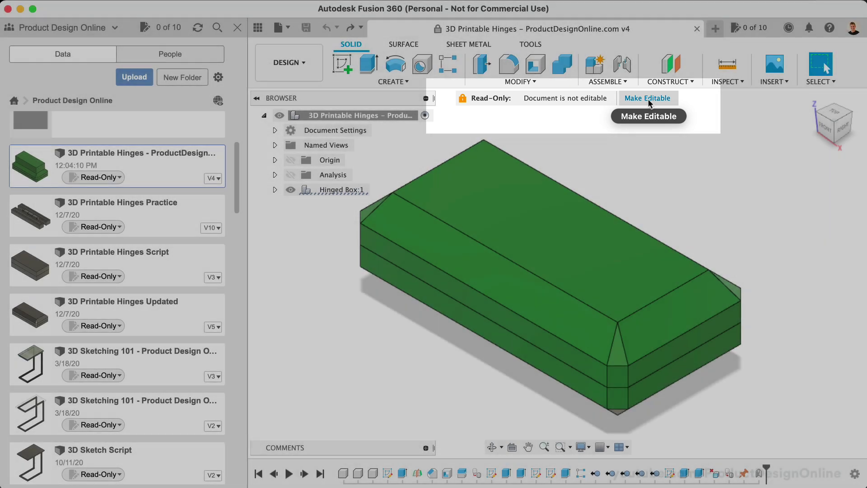
Step: Make both the open hinges document and the 3D Printable Hinges Practice document editable
{"action": "left_click", "coordinate": [648, 98]}
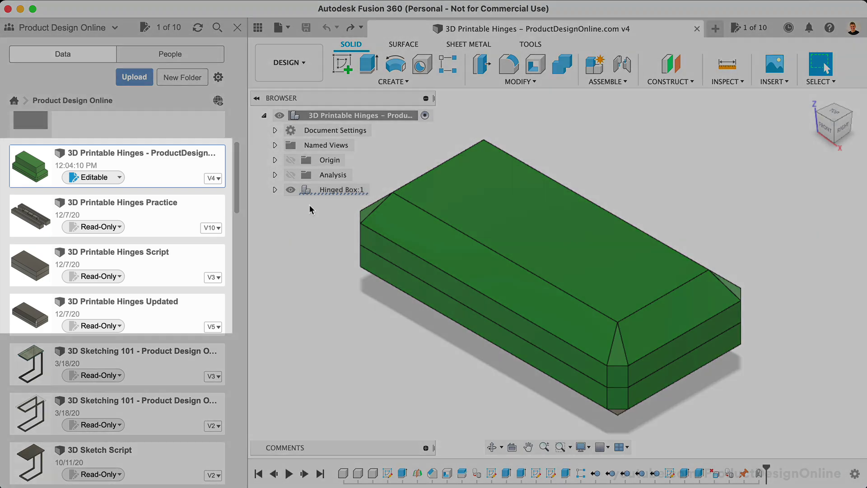
{"action": "left_click", "coordinate": [114, 227]}
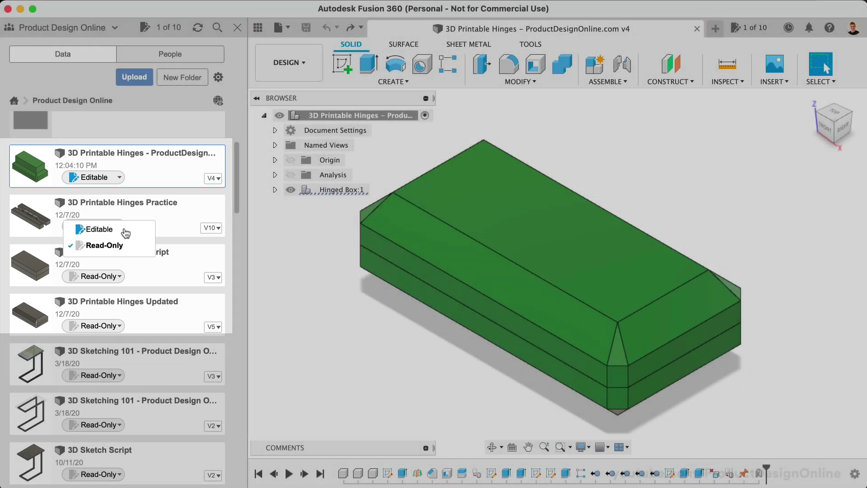
{"action": "left_click", "coordinate": [115, 228]}
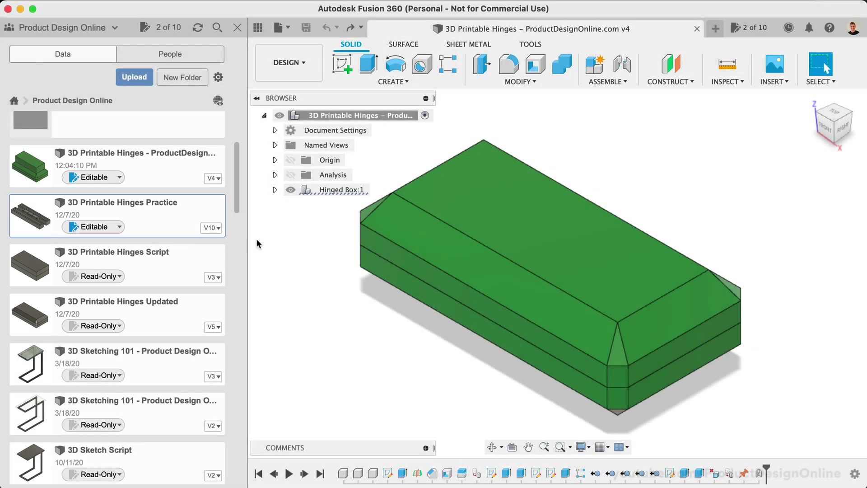
Step: Switch the 3D Printable Hinges Practice document to read-only and back to editable
{"action": "left_click", "coordinate": [116, 229]}
{"action": "left_click", "coordinate": [112, 246]}
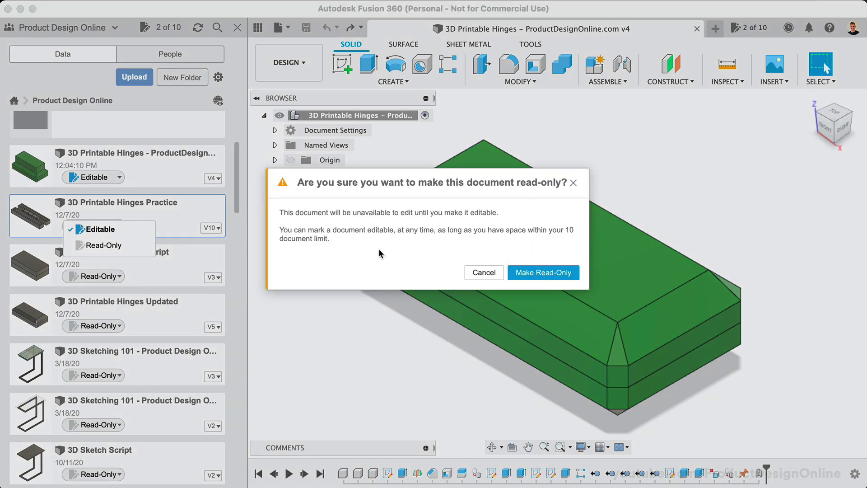
{"action": "left_click", "coordinate": [524, 272]}
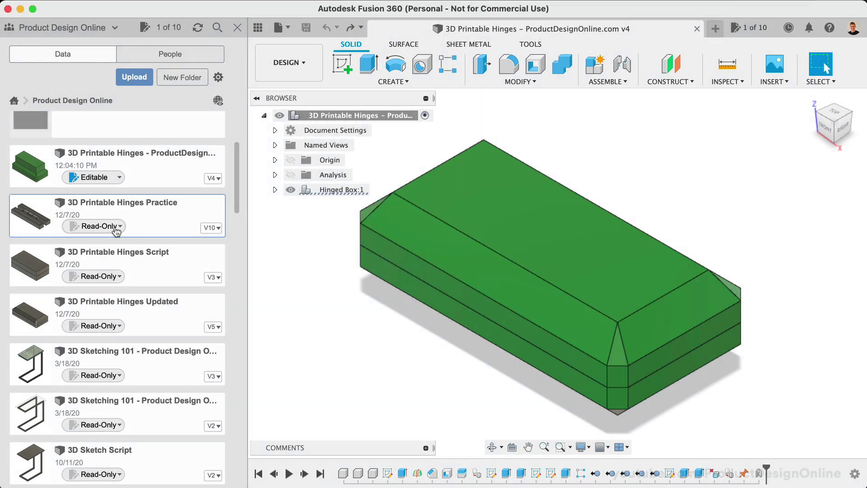
{"action": "left_click", "coordinate": [113, 229]}
{"action": "left_click", "coordinate": [112, 231]}
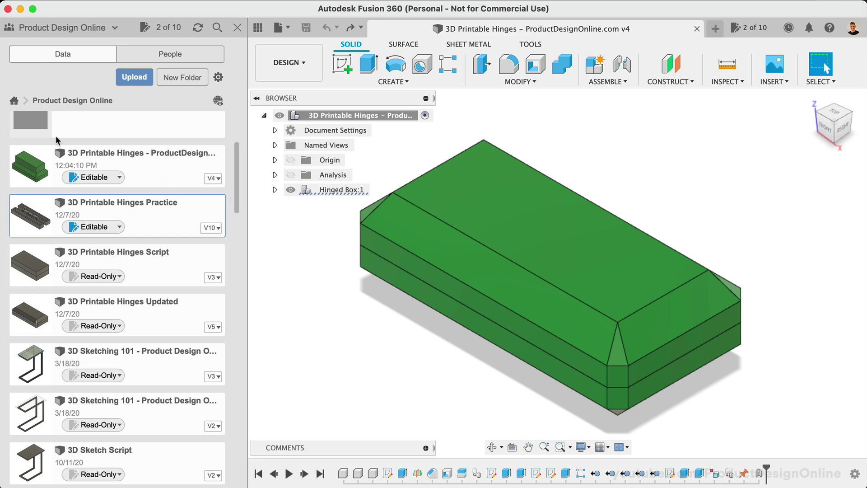
Step: Review the My Editable Documents list from the project overview and again through the editable document capacity notice
{"action": "left_click", "coordinate": [14, 100]}
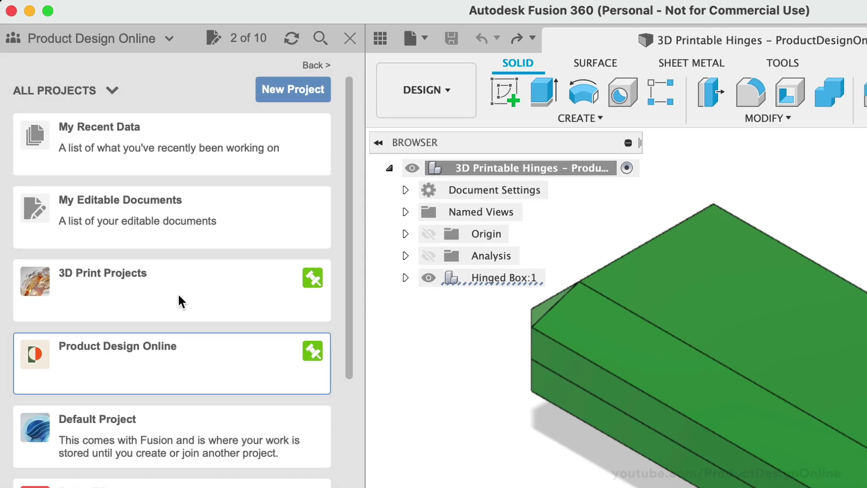
{"action": "left_click", "coordinate": [72, 210]}
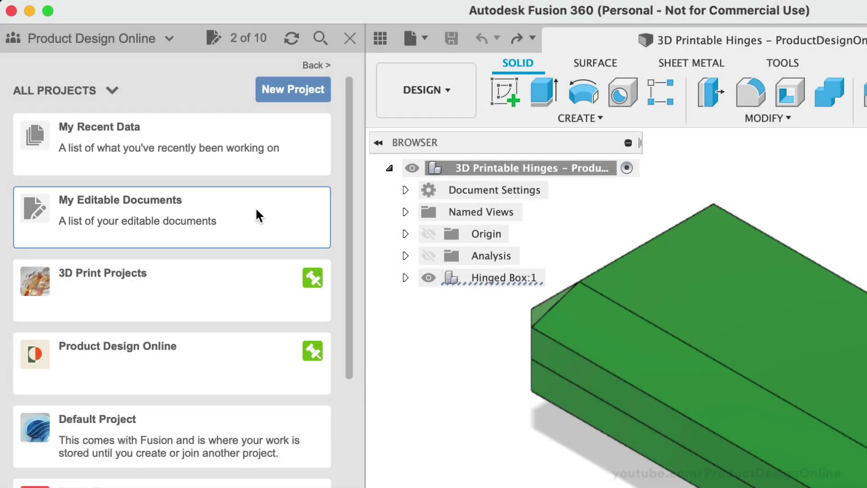
{"action": "left_click", "coordinate": [256, 207]}
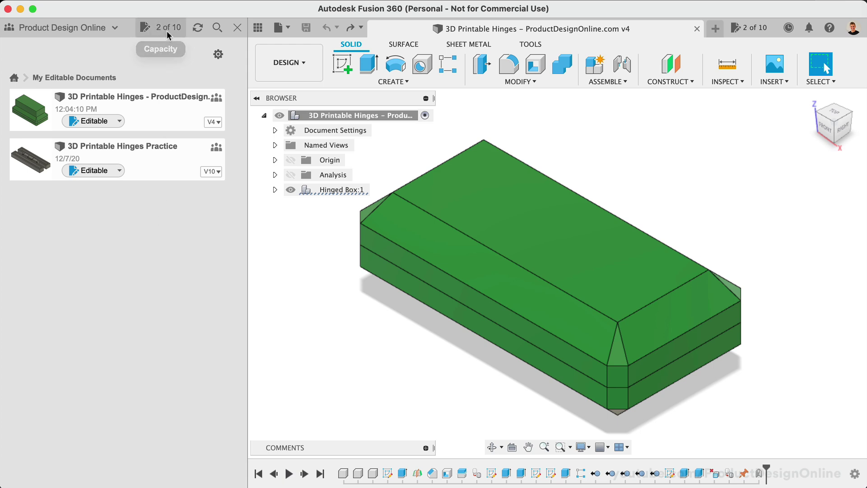
{"action": "left_click", "coordinate": [13, 78]}
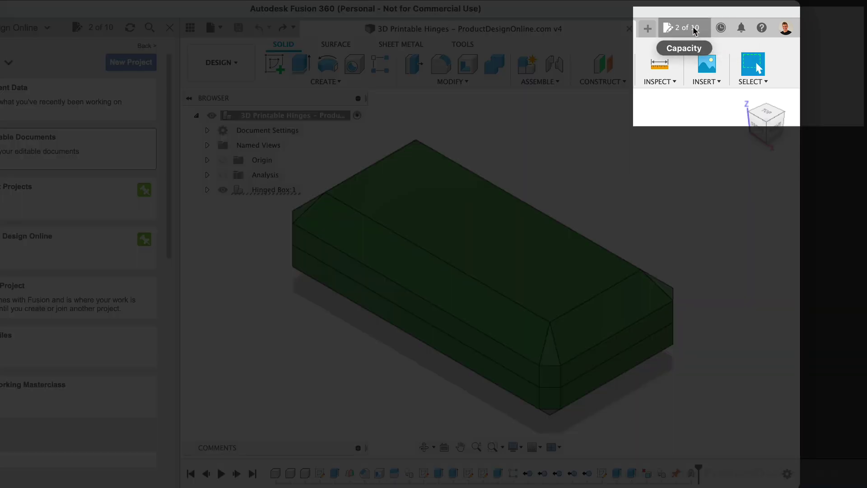
{"action": "left_click", "coordinate": [694, 30]}
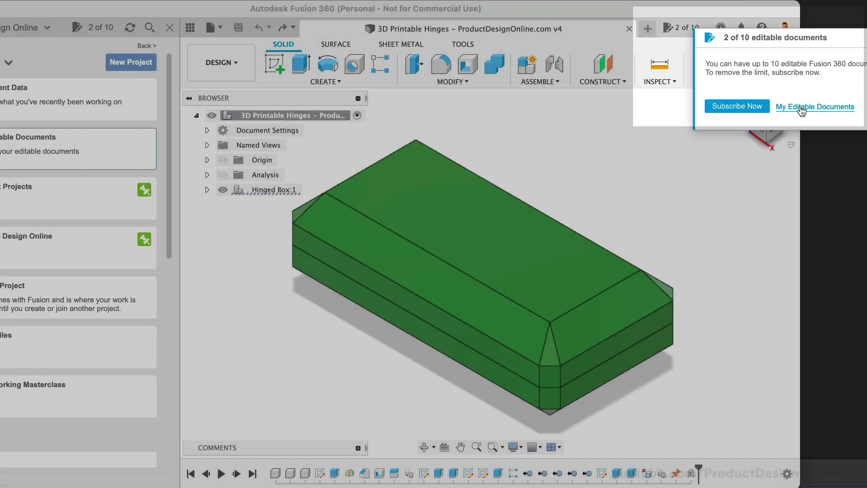
{"action": "left_click", "coordinate": [801, 106]}
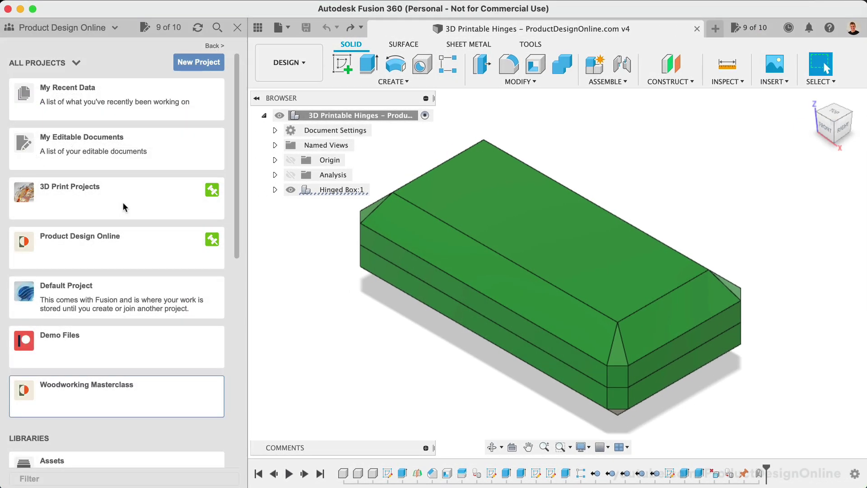
Step: Make the Headphone Stand document in the Headphone Stand folder of 3D Print Projects editable
{"action": "left_click", "coordinate": [131, 202]}
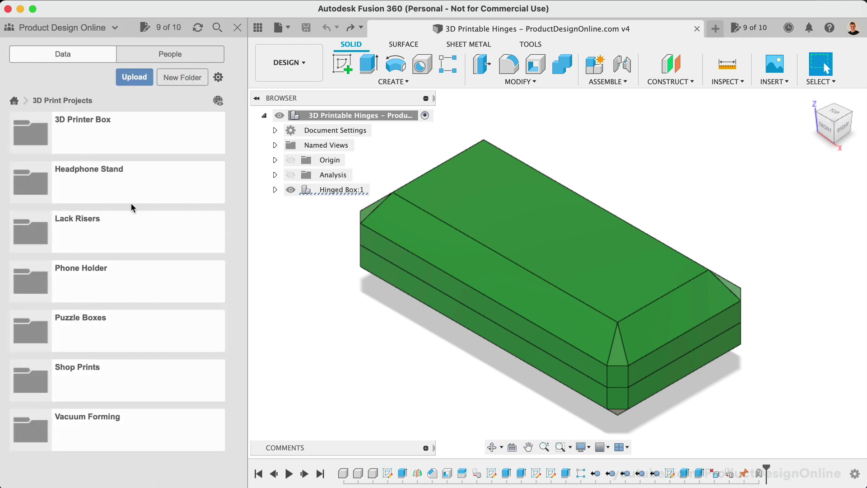
{"action": "left_click", "coordinate": [132, 195]}
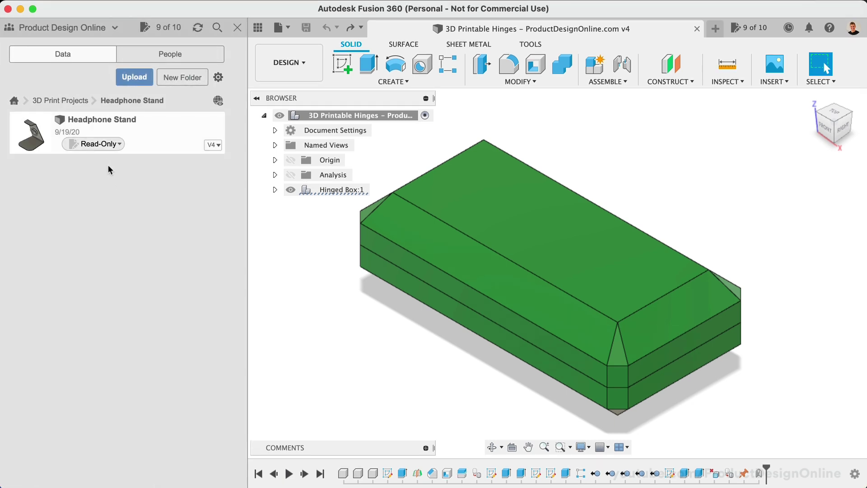
{"action": "left_click", "coordinate": [107, 149]}
{"action": "left_click", "coordinate": [105, 147]}
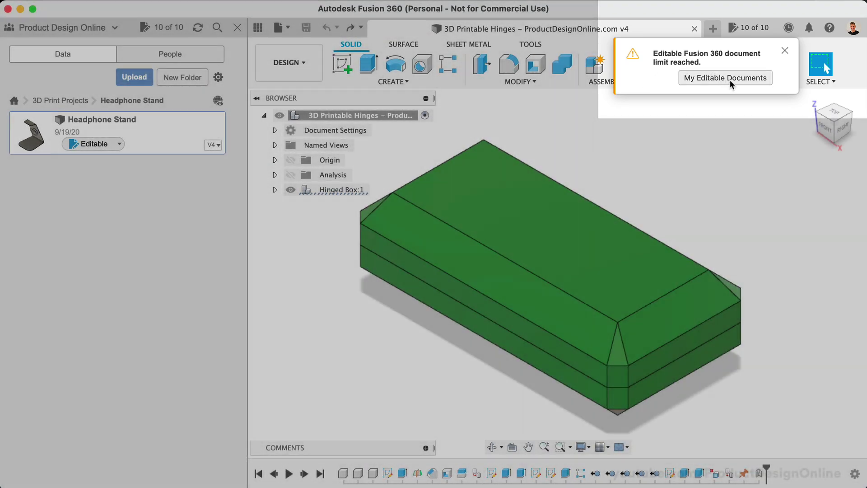
Step: Review all entries of My Editable Documents through the document limit notice
{"action": "left_click", "coordinate": [730, 79]}
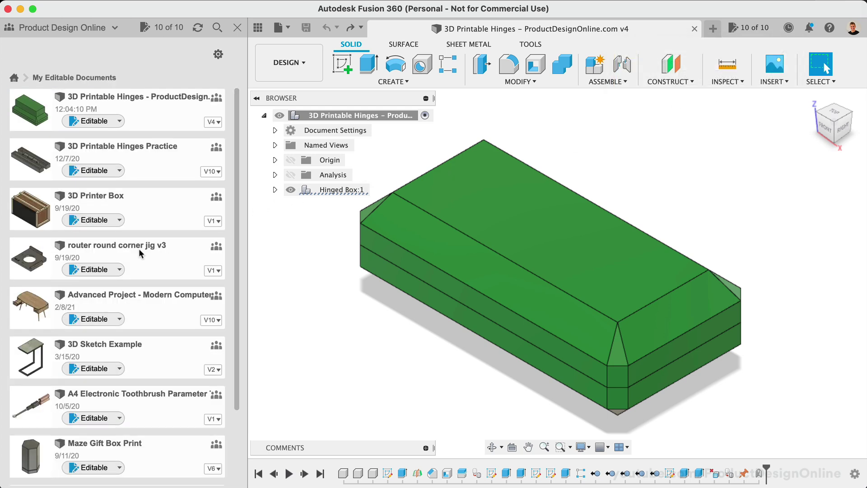
{"action": "scroll", "coordinate": [140, 253], "scroll_direction": "down", "scroll_amount": 3}
{"action": "scroll", "coordinate": [140, 253], "scroll_direction": "up", "scroll_amount": 3}
Step: Try to make the 3D Printable Hinges Script document in the Product Design Online project editable
{"action": "left_click", "coordinate": [14, 79]}
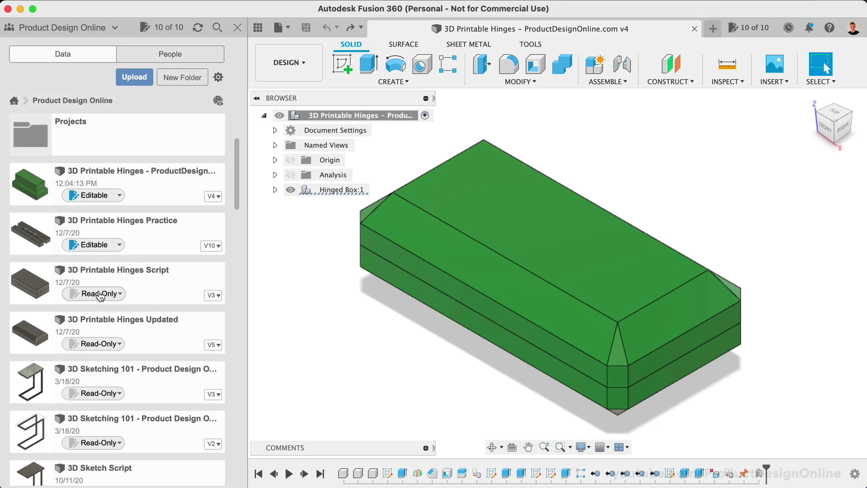
{"action": "left_click", "coordinate": [114, 299]}
{"action": "left_click", "coordinate": [115, 301]}
{"action": "left_click", "coordinate": [115, 300]}
{"action": "left_click", "coordinate": [115, 303]}
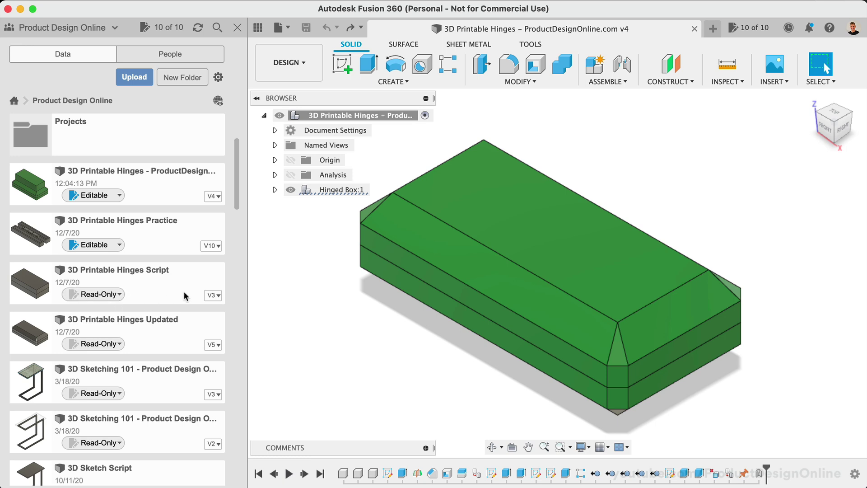
Step: Open the 3D Printable Hinges Script document
{"action": "right_click", "coordinate": [180, 292]}
{"action": "left_click", "coordinate": [180, 290]}
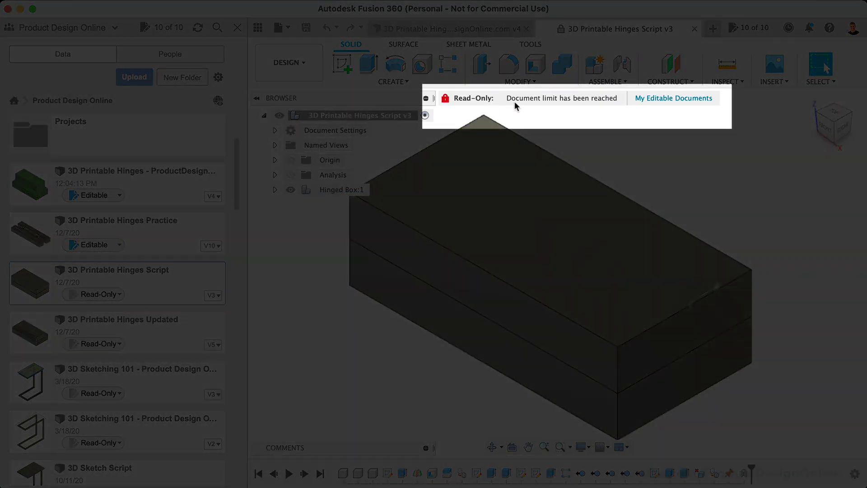
Step: Make the 3D Printer Box document read-only from the list of My Editable Documents
{"action": "left_click", "coordinate": [661, 100]}
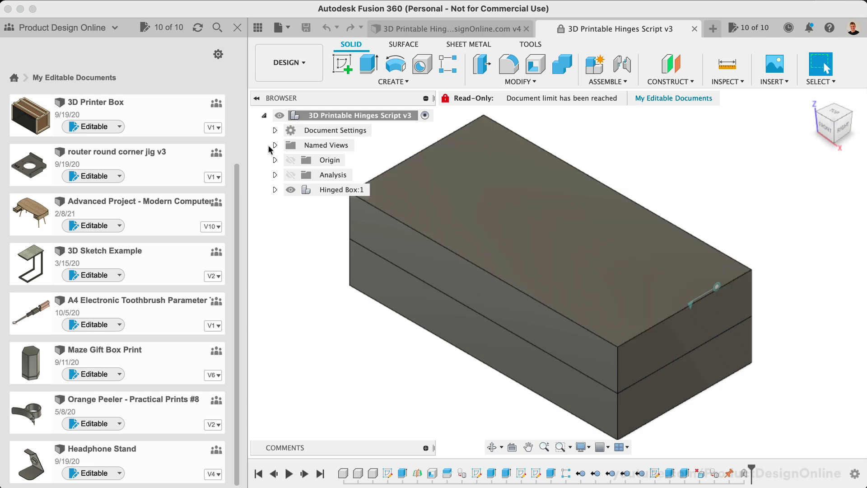
{"action": "left_click", "coordinate": [111, 126]}
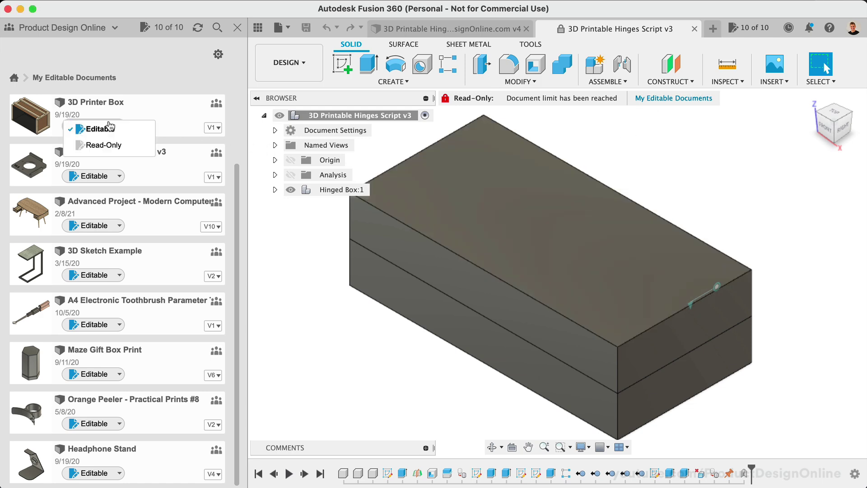
{"action": "left_click", "coordinate": [109, 146]}
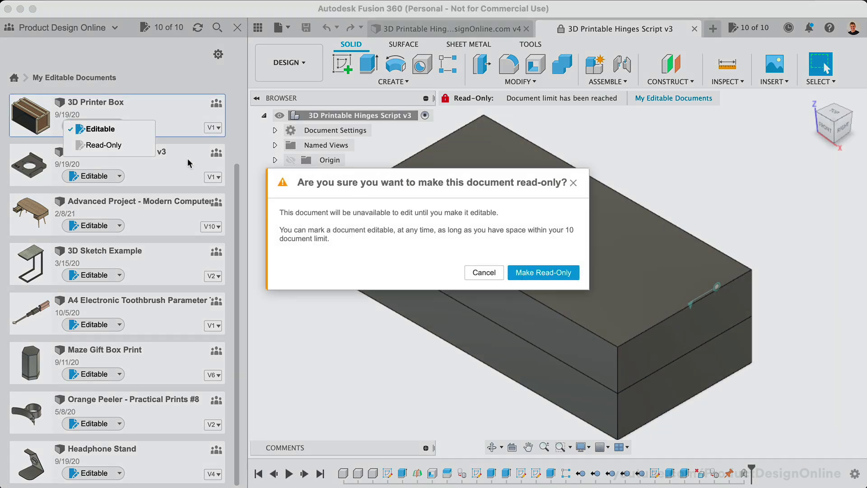
{"action": "left_click", "coordinate": [537, 272]}
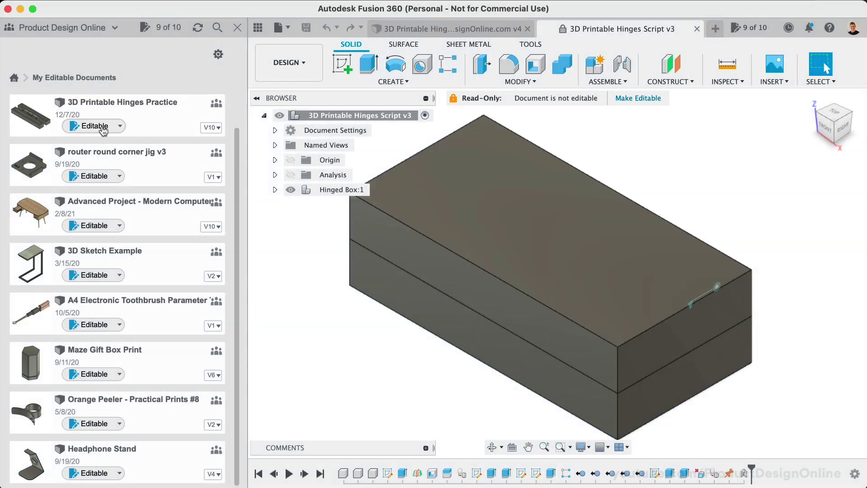
Step: Make the 3D Printable Hinges Practice and 3D Printable Hinges - ProductDesignOnline.com documents read-only
{"action": "left_click", "coordinate": [102, 127]}
{"action": "left_click", "coordinate": [104, 146]}
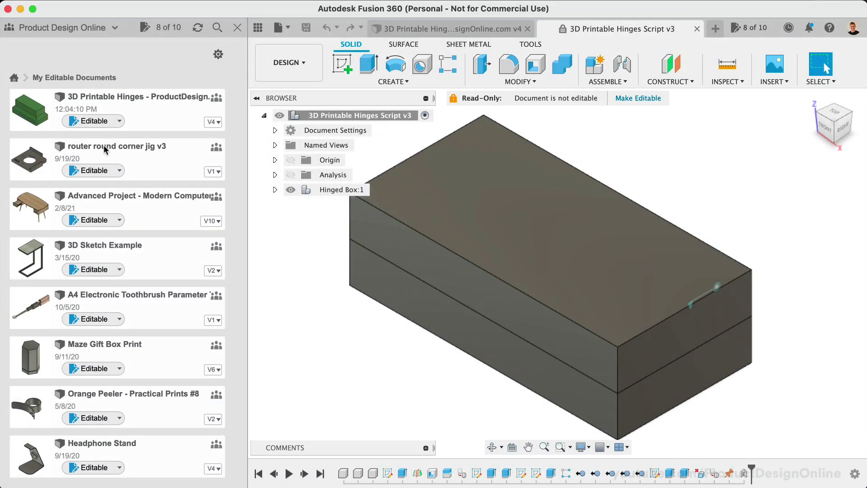
{"action": "left_click", "coordinate": [103, 122]}
{"action": "left_click", "coordinate": [104, 139]}
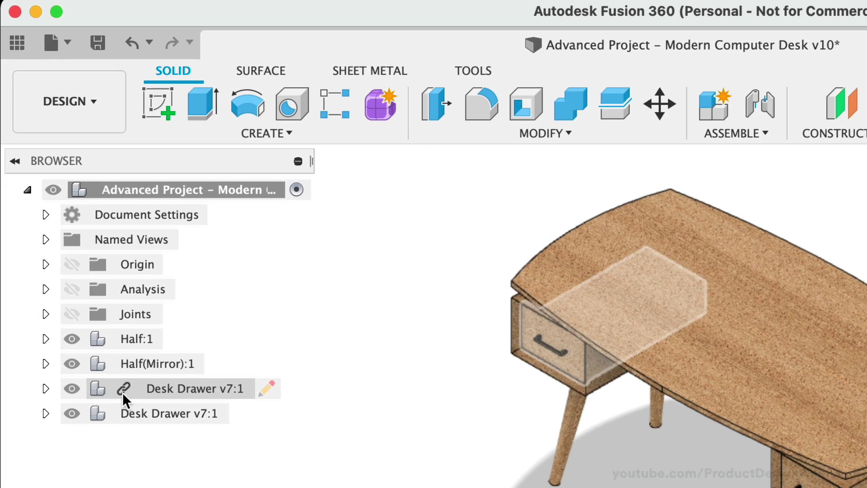
Step: Highlight the Half(Mirror):1 and Half:1 components of the computer desk, and slide the linked desk drawer open
{"action": "left_click", "coordinate": [127, 365]}
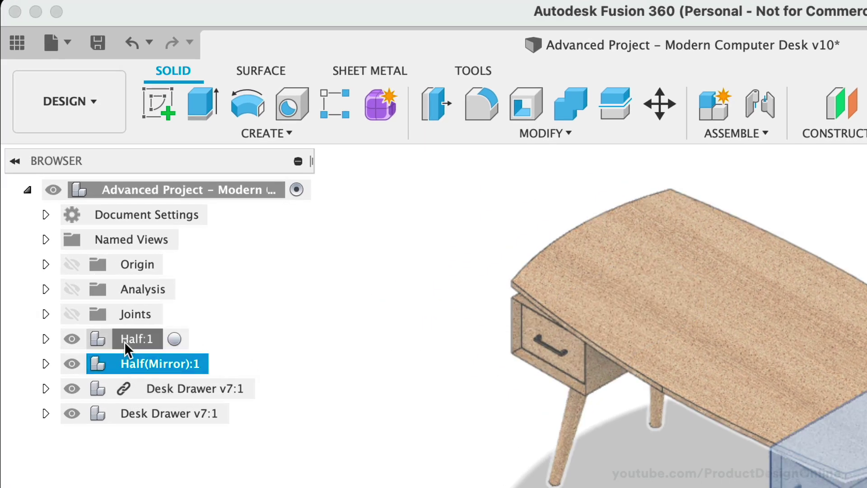
{"action": "left_click", "coordinate": [124, 341]}
{"action": "left_click", "coordinate": [269, 316]}
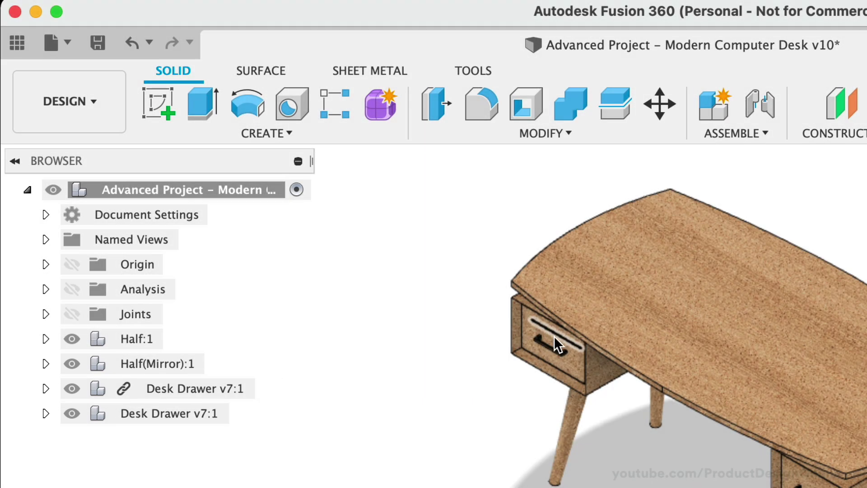
{"action": "left_click_drag", "start_coordinate": [556, 334], "coordinate": [466, 389]}
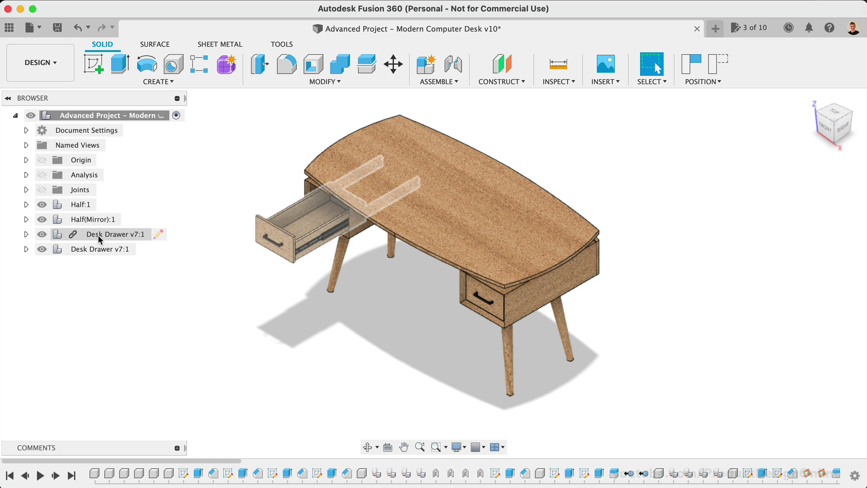
Step: Open the linked Desk Drawer component as its own document and make it editable, returning to the Modern Computer Desk document
{"action": "right_click", "coordinate": [99, 235]}
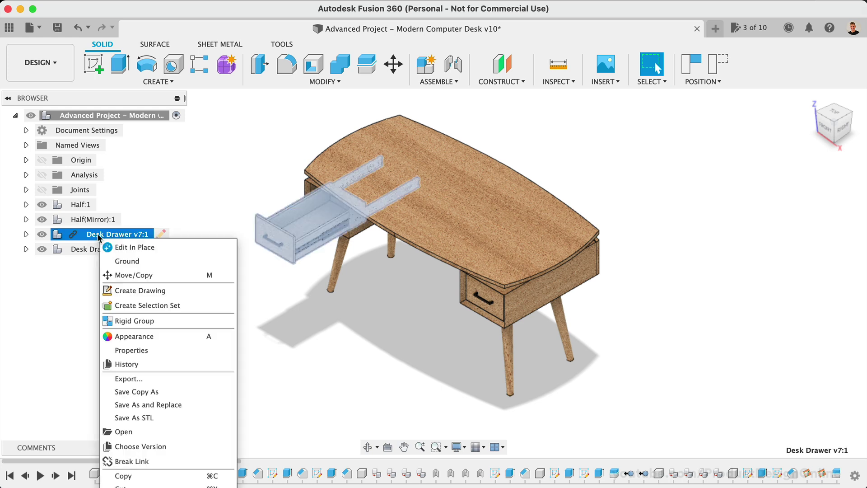
{"action": "left_click", "coordinate": [119, 432]}
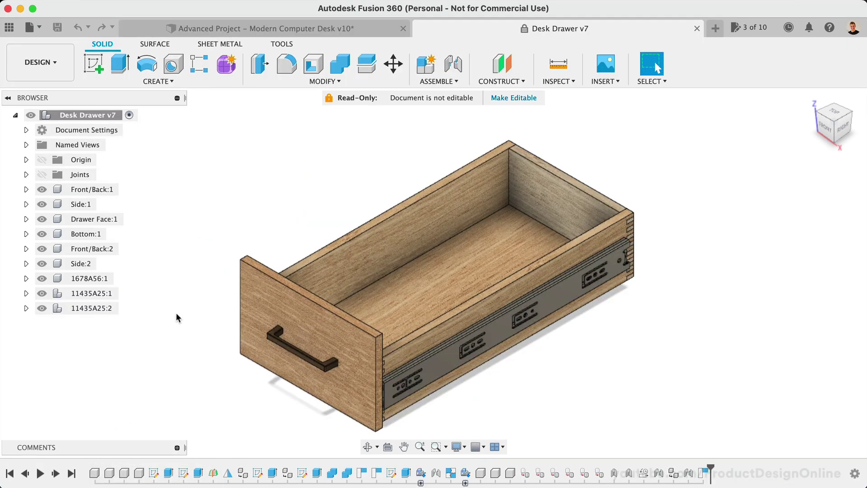
{"action": "left_click", "coordinate": [514, 98]}
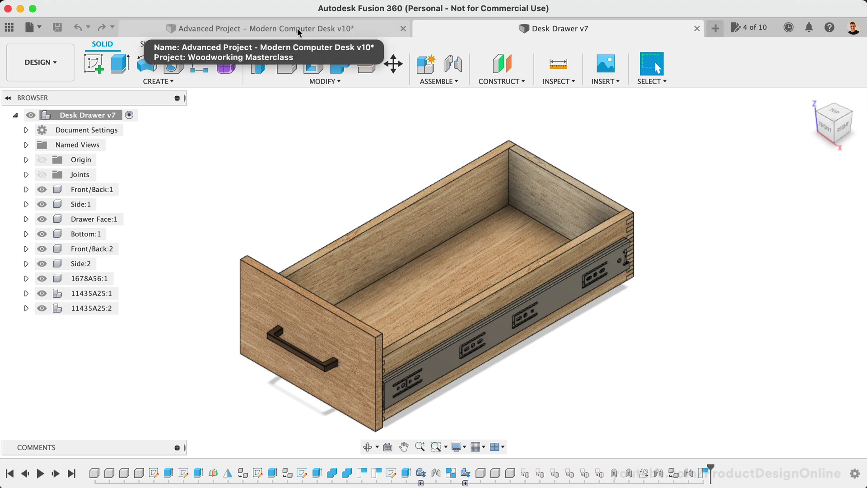
{"action": "left_click", "coordinate": [298, 29]}
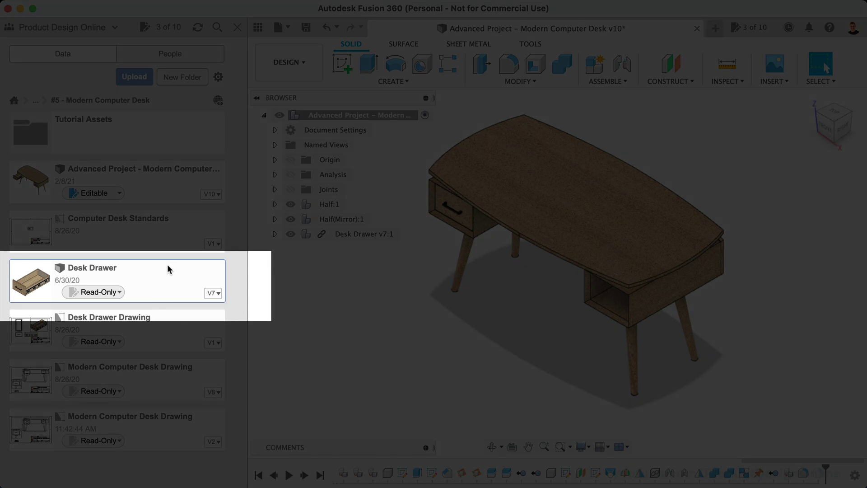
Step: Insert the read-only Desk Drawer document into the current desk design and accept its default placement
{"action": "right_click", "coordinate": [167, 266]}
{"action": "left_click", "coordinate": [214, 287]}
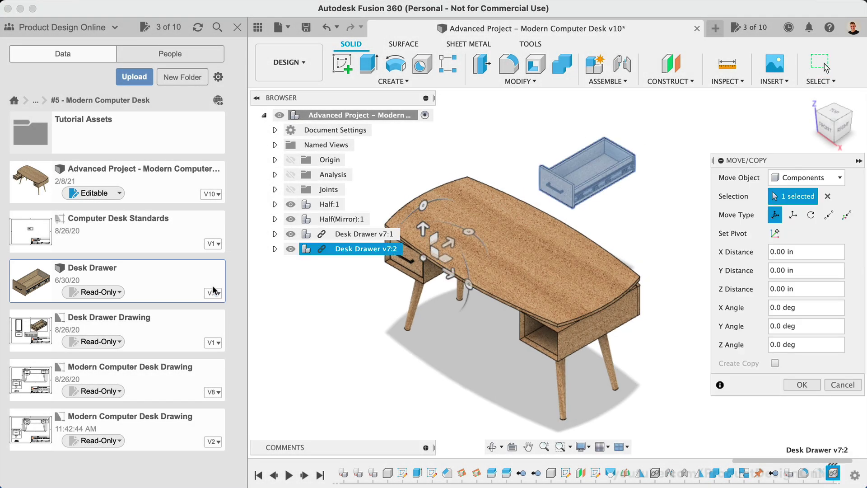
{"action": "left_click", "coordinate": [803, 384]}
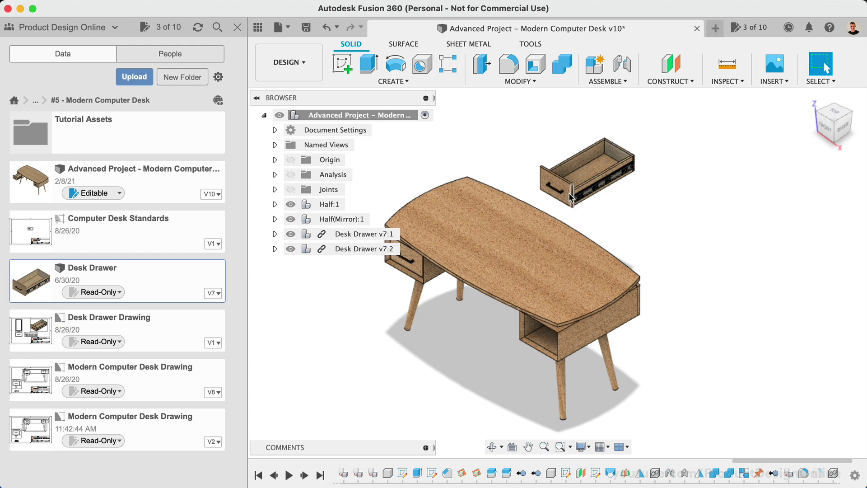
Step: Examine the newly inserted Desk Drawer component and its front face up close
{"action": "scroll", "coordinate": [567, 195], "scroll_direction": "up", "scroll_amount": 5}
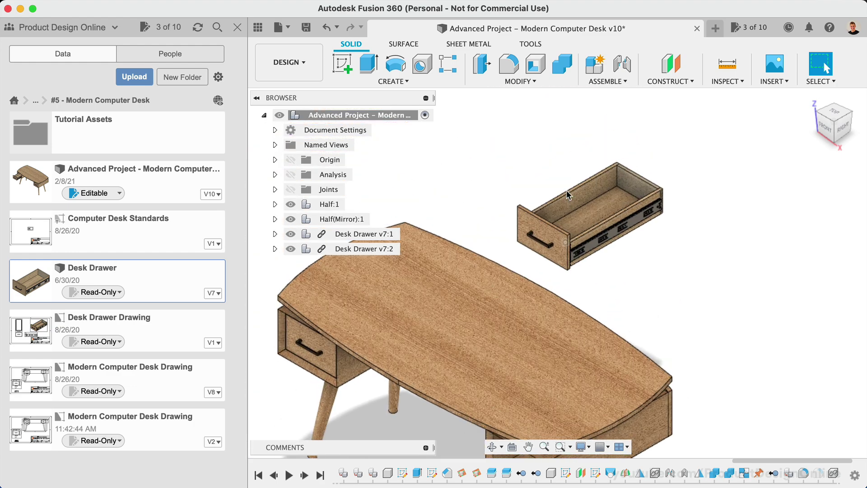
{"action": "scroll", "coordinate": [567, 194], "scroll_direction": "up", "scroll_amount": 3}
{"action": "scroll", "coordinate": [566, 191], "scroll_direction": "up", "scroll_amount": 5}
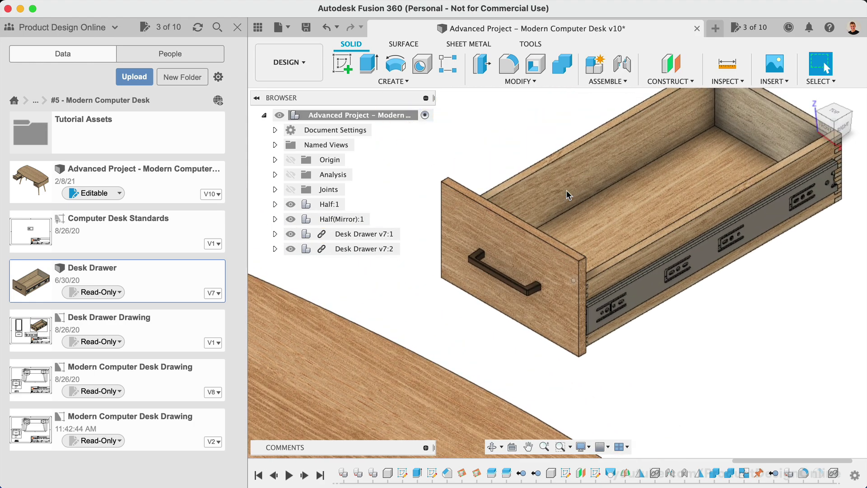
{"action": "left_click", "coordinate": [524, 248]}
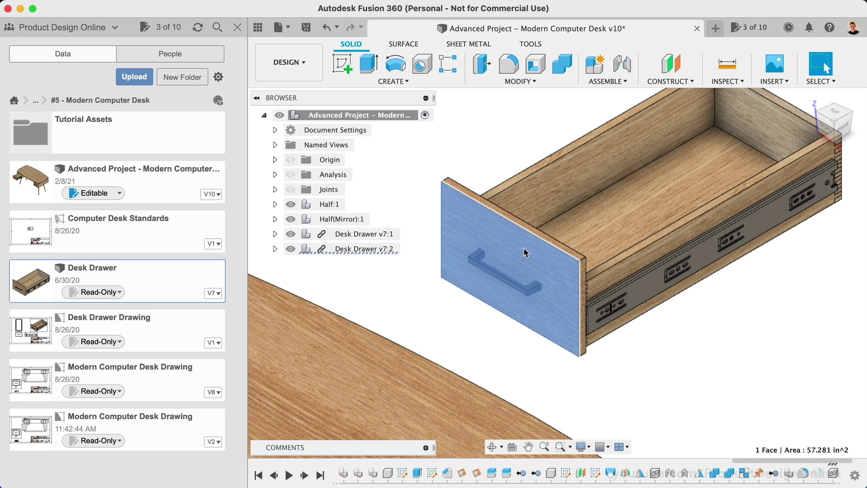
{"action": "left_click", "coordinate": [470, 315]}
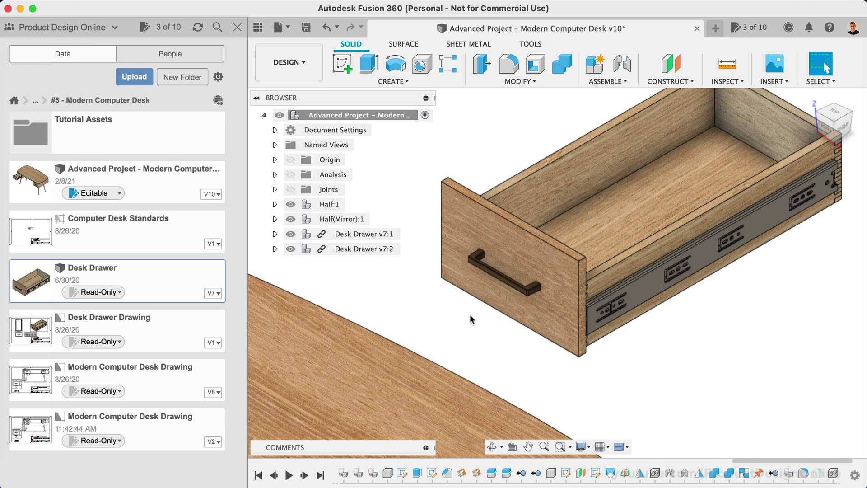
{"action": "scroll", "coordinate": [469, 315], "scroll_direction": "down", "scroll_amount": 2}
{"action": "scroll", "coordinate": [469, 315], "scroll_direction": "down", "scroll_amount": 3}
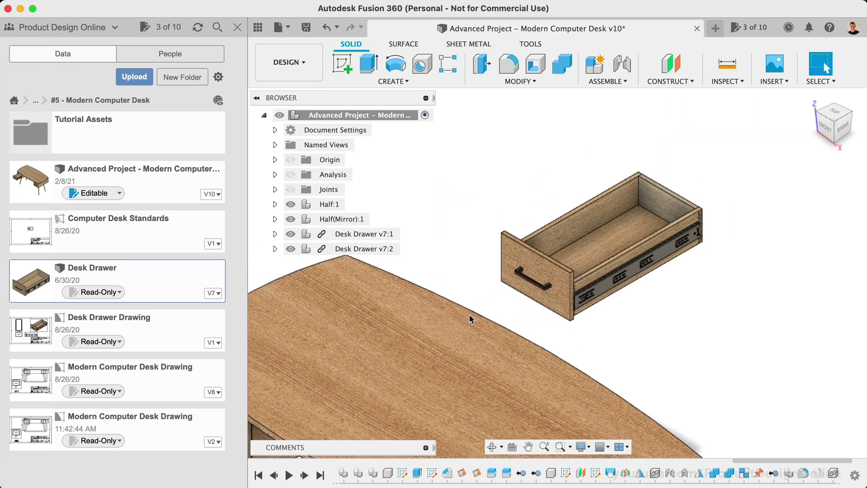
{"action": "left_click", "coordinate": [811, 98]}
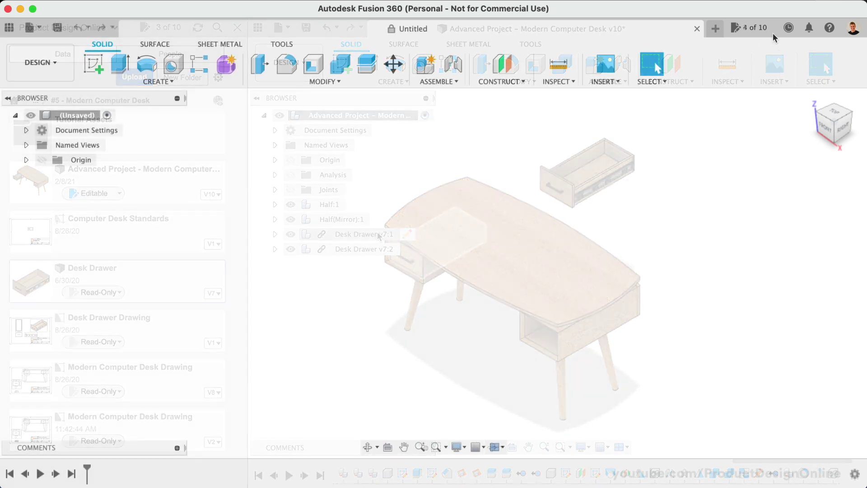
Step: Switch the connection status from working online to working offline
{"action": "left_click", "coordinate": [784, 28]}
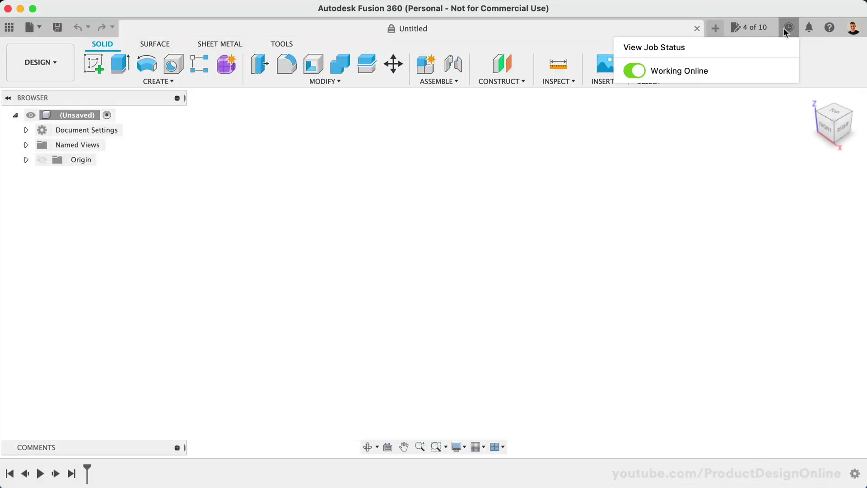
{"action": "left_click", "coordinate": [635, 71]}
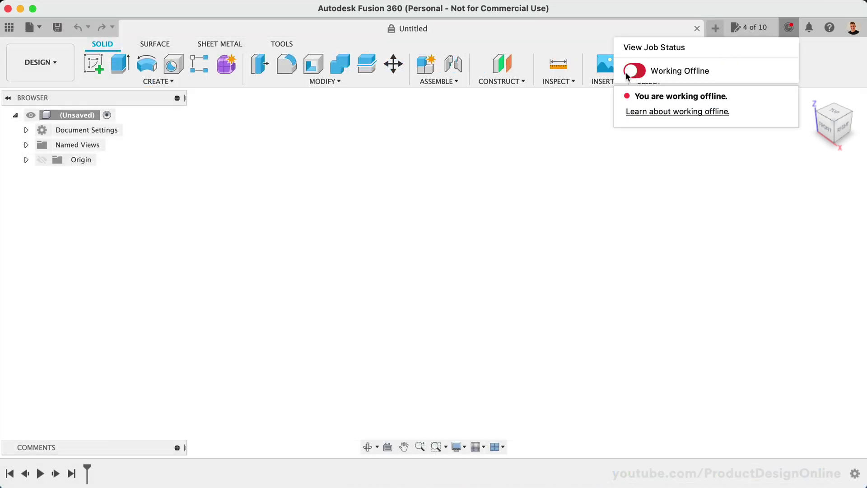
{"action": "left_click", "coordinate": [504, 174]}
Step: Try to make the 3D Printable Hinges - ProductDesignOnline.com document in the Product Design Online project editable while offline
{"action": "left_click", "coordinate": [9, 27]}
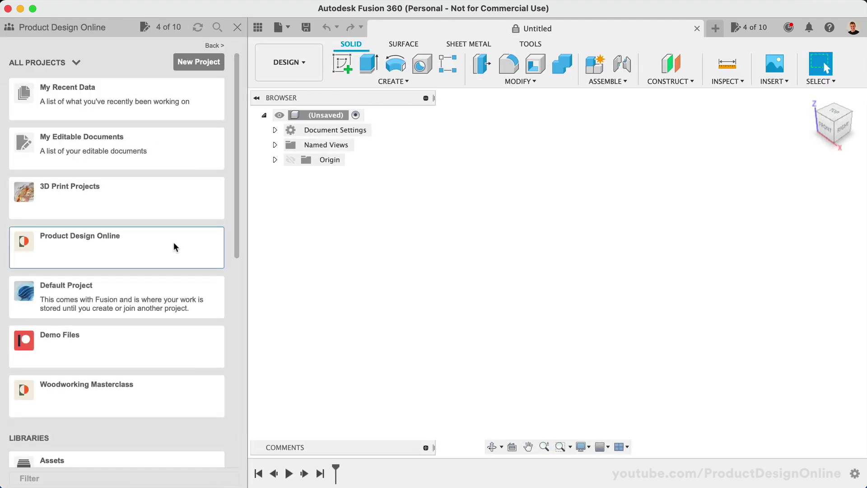
{"action": "left_click", "coordinate": [145, 238]}
{"action": "scroll", "coordinate": [146, 260], "scroll_direction": "down", "scroll_amount": 3}
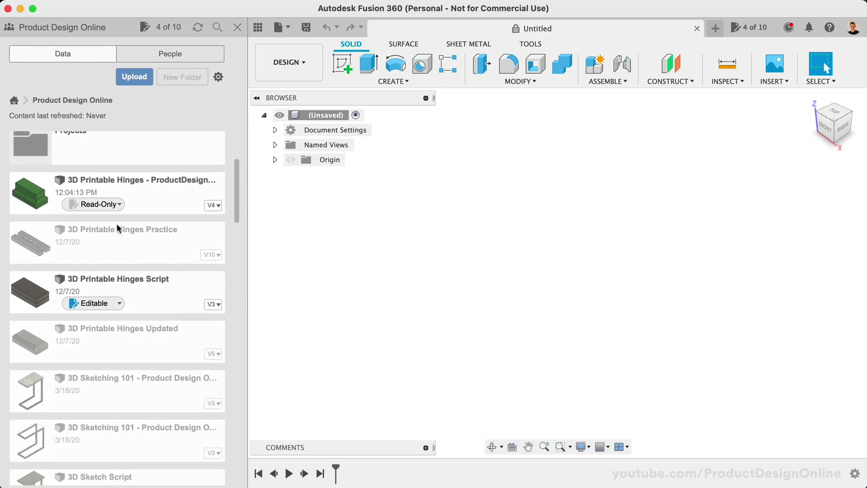
{"action": "left_click", "coordinate": [114, 205]}
{"action": "left_click", "coordinate": [128, 210]}
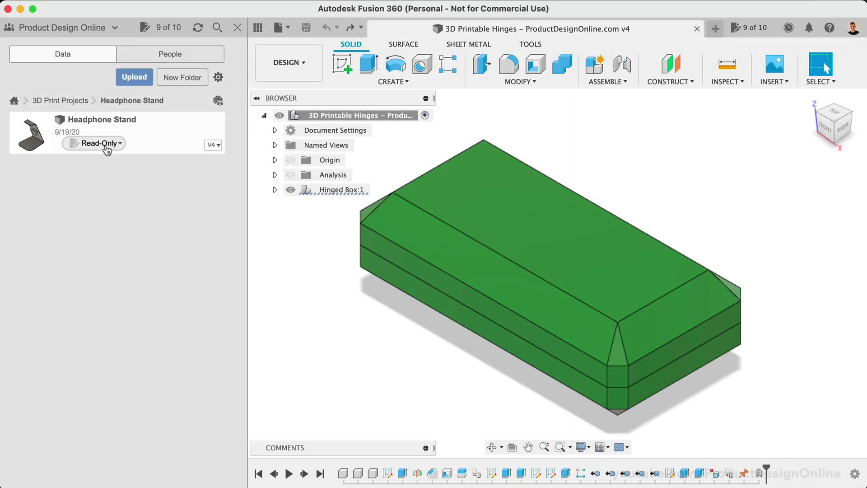
Step: Make the Headphone Stand document editable and open My Editable Documents from the document limit notice
{"action": "left_click", "coordinate": [106, 143]}
{"action": "left_click", "coordinate": [107, 148]}
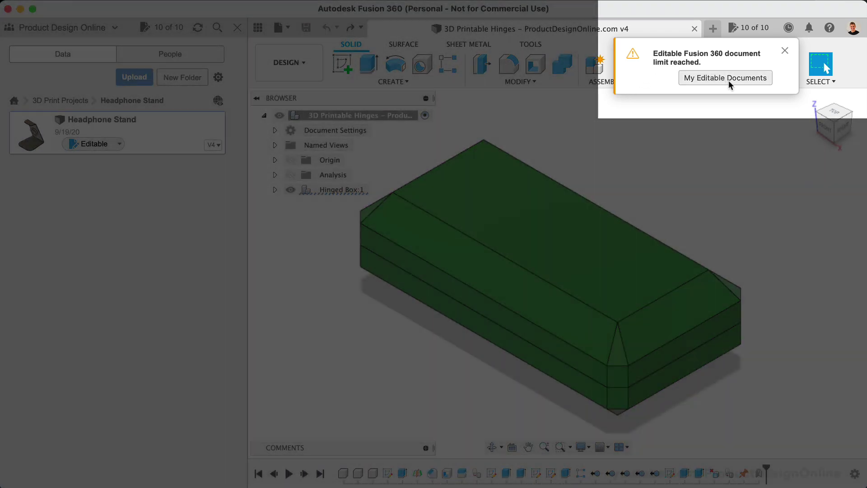
{"action": "left_click", "coordinate": [730, 78]}
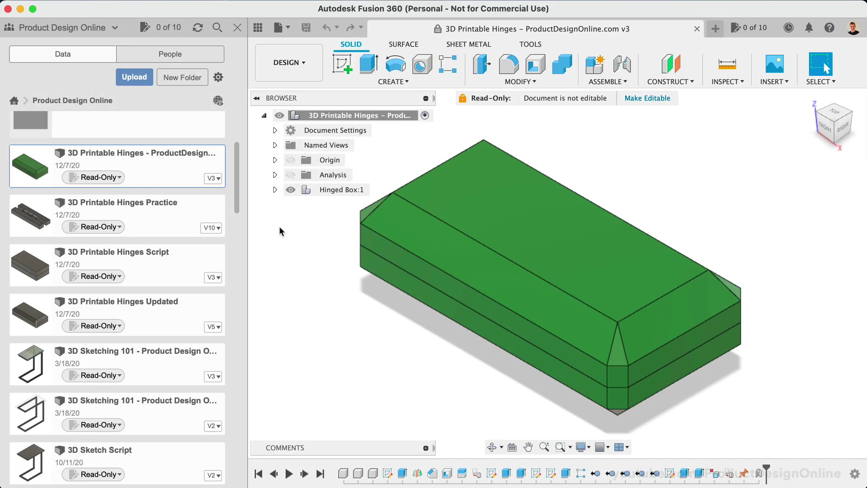
Step: Open the export options for the read-only 3D Printable Hinges - ProductDesignOnline.com document
{"action": "left_click", "coordinate": [278, 28]}
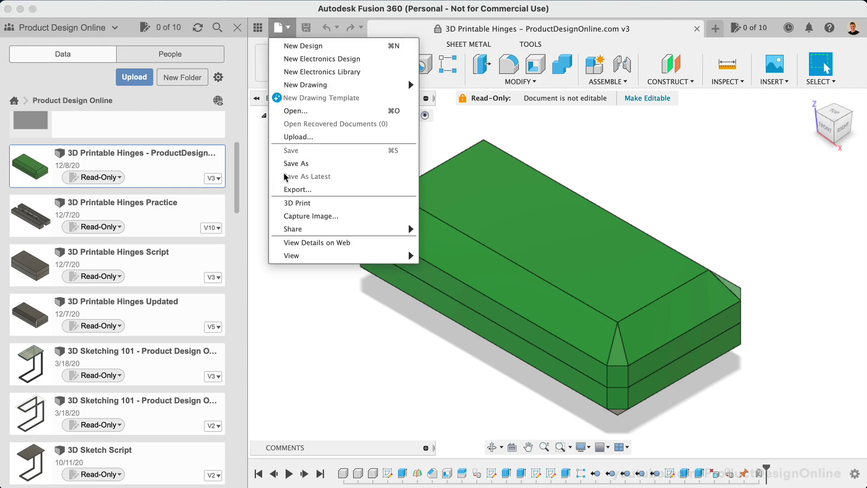
{"action": "left_click", "coordinate": [286, 189]}
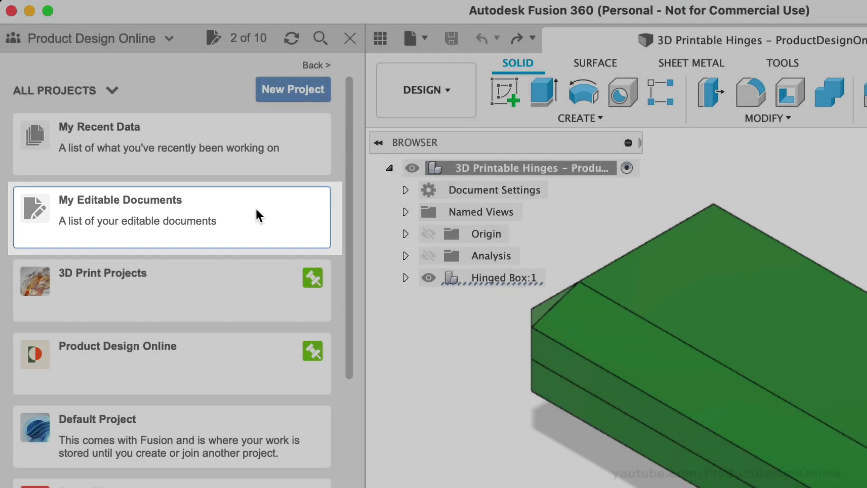
Step: View the documents listed under My Editable Documents from the project overview
{"action": "left_click", "coordinate": [255, 207]}
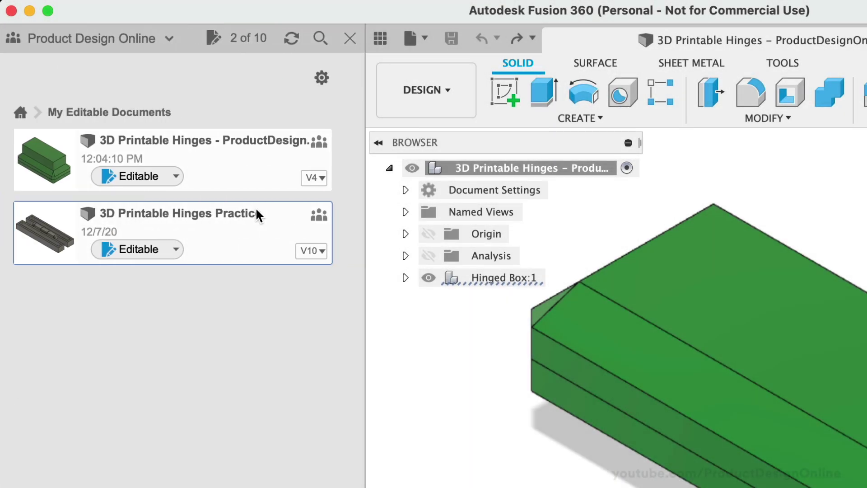